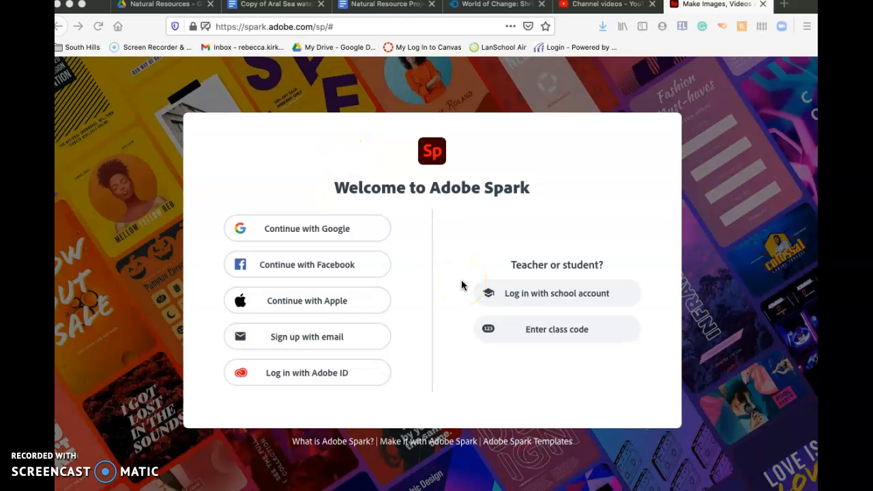
# - Log in with the school account through Google, choosing the school district account and the Enterprise ID company or school option
pyautogui.click(518, 297)
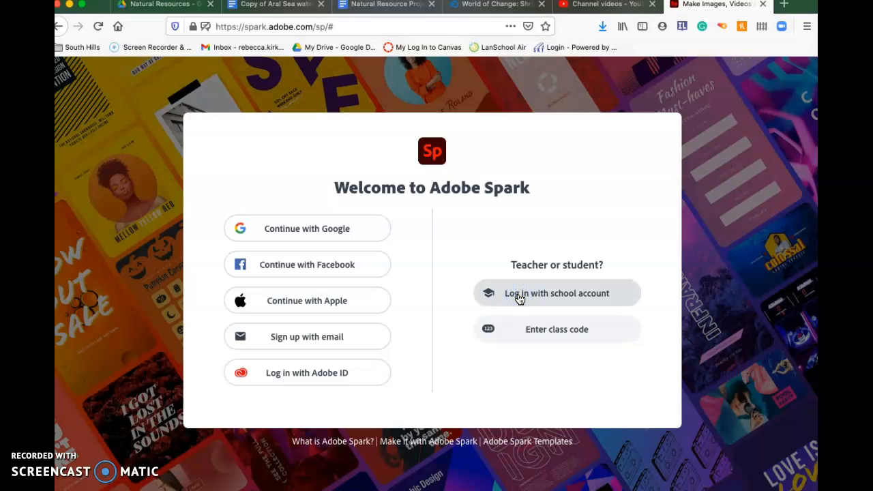
pyautogui.click(520, 297)
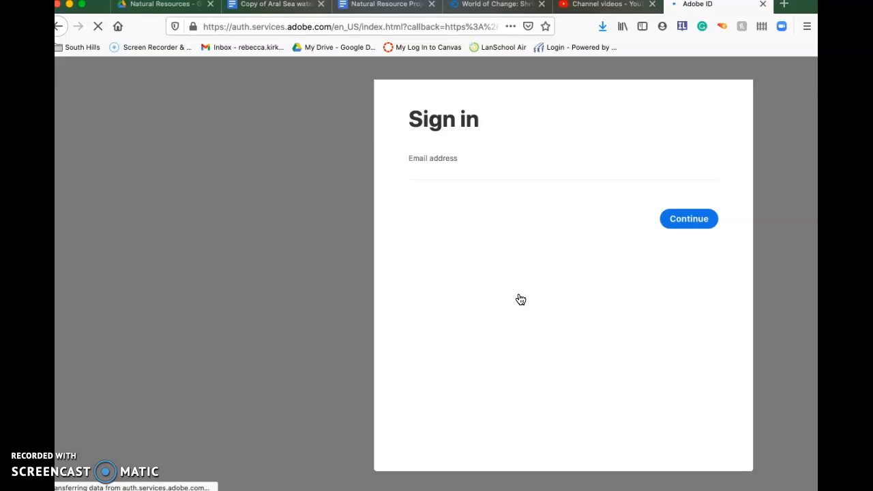
pyautogui.click(469, 190)
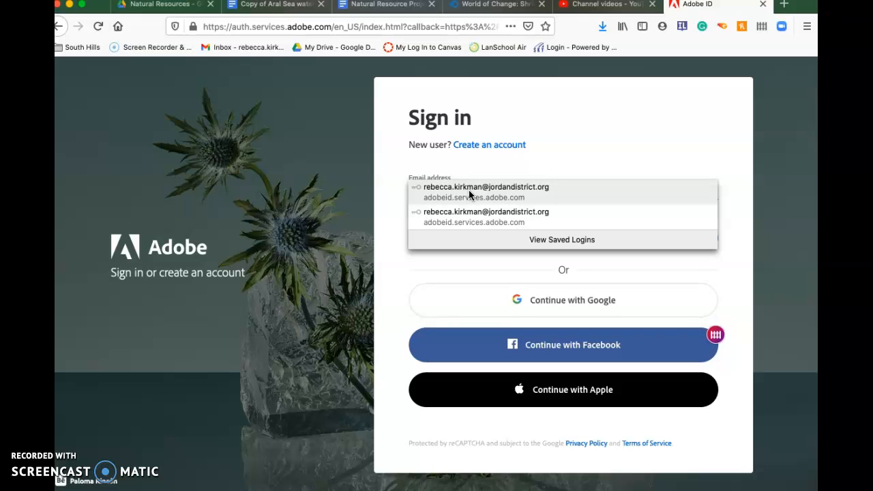
pyautogui.click(497, 302)
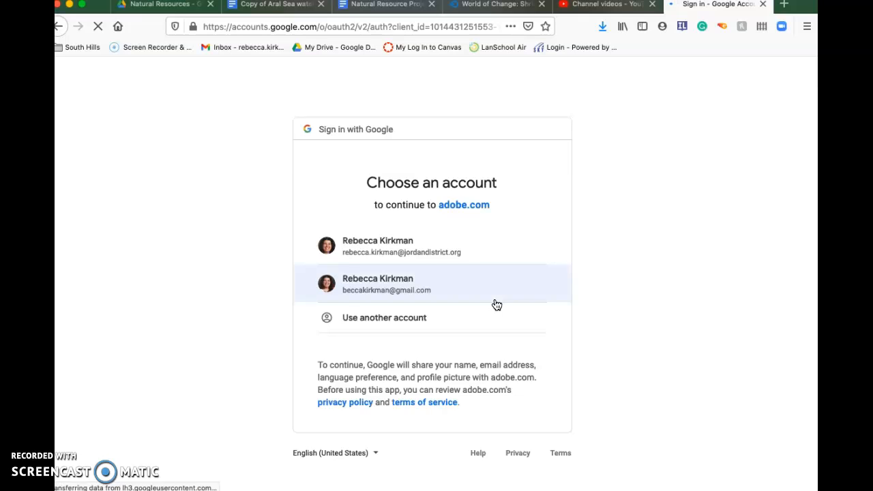
pyautogui.click(445, 253)
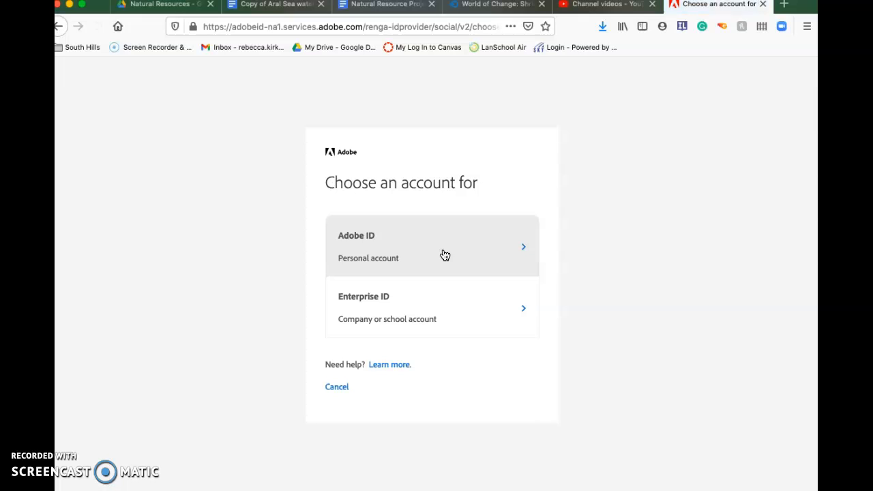
pyautogui.click(516, 321)
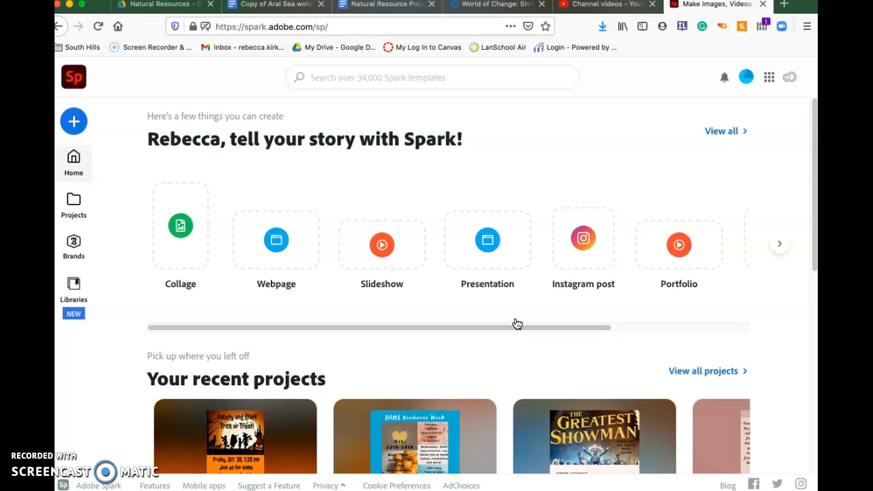
# - Start a new video project and give it the title "Coal"
pyautogui.click(74, 122)
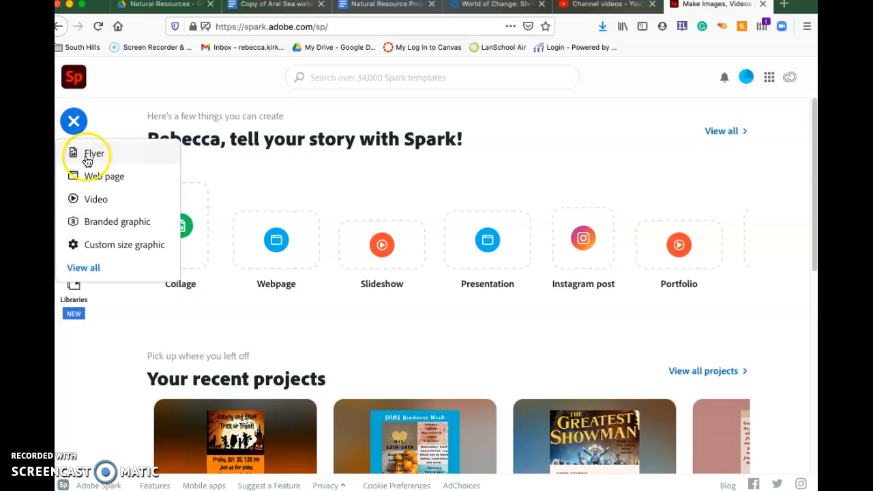
pyautogui.click(94, 205)
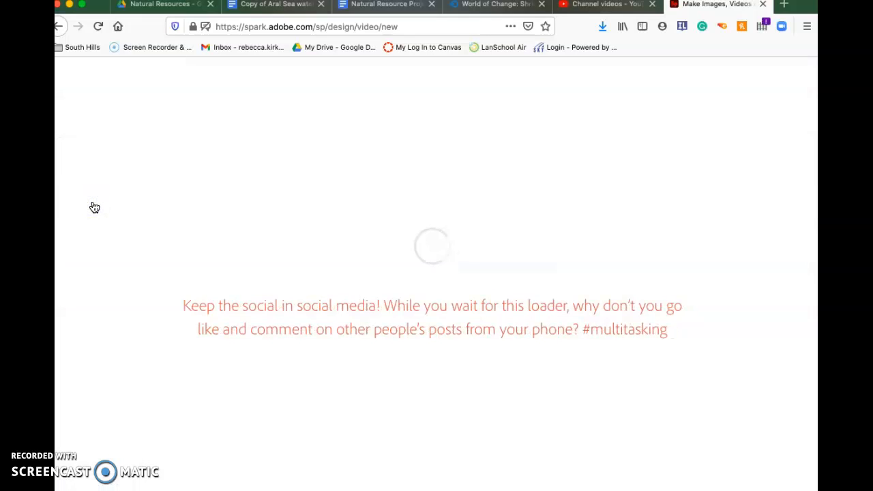
pyautogui.click(169, 314)
pyautogui.click(254, 328)
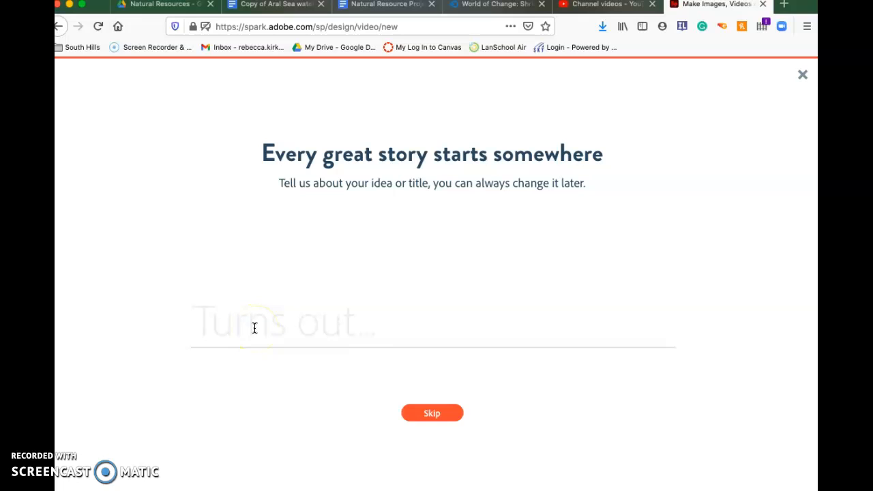
pyautogui.write('Coal')
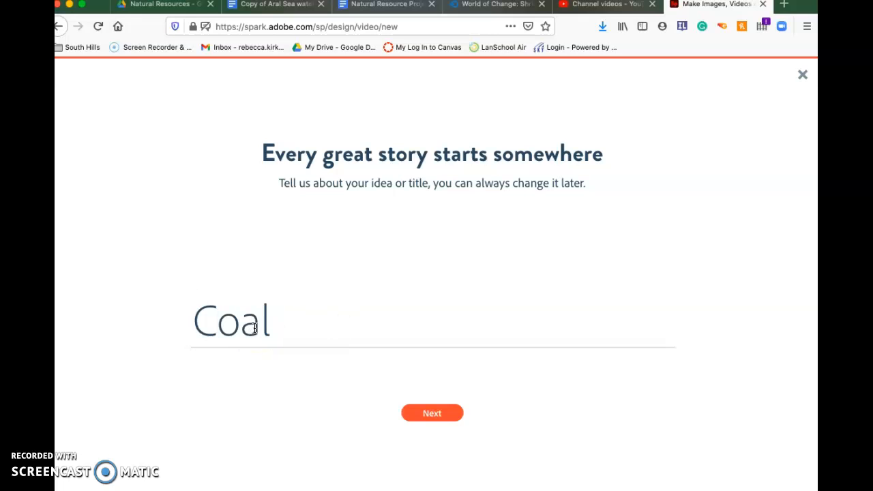
pyautogui.click(412, 416)
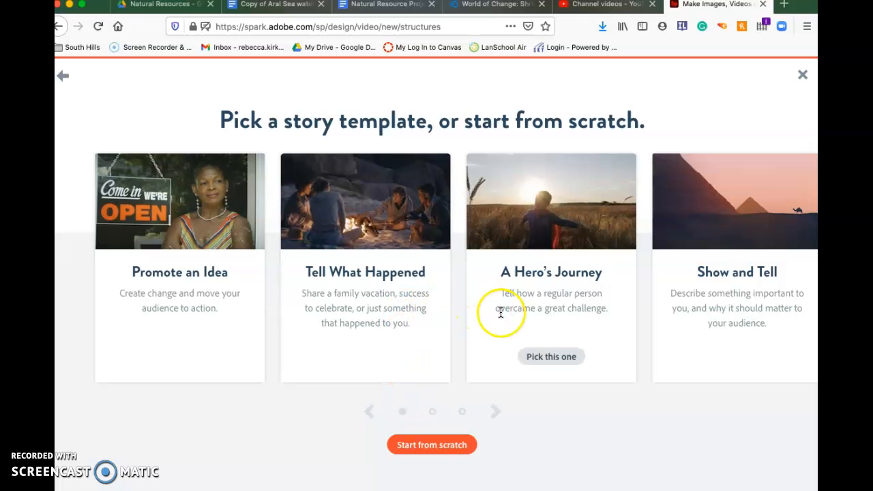
# - Browse the story templates, pick Make Up My Own, and dismiss the quick tips tutorial
pyautogui.click(495, 412)
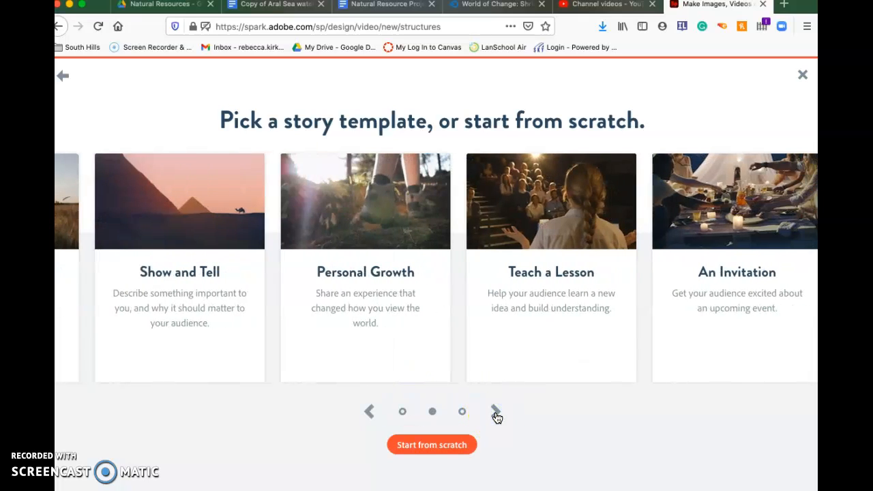
pyautogui.click(496, 414)
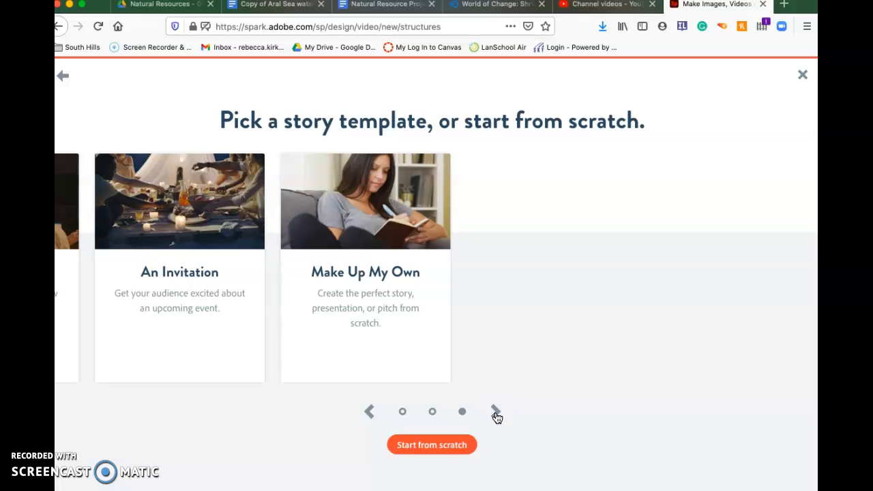
pyautogui.click(372, 358)
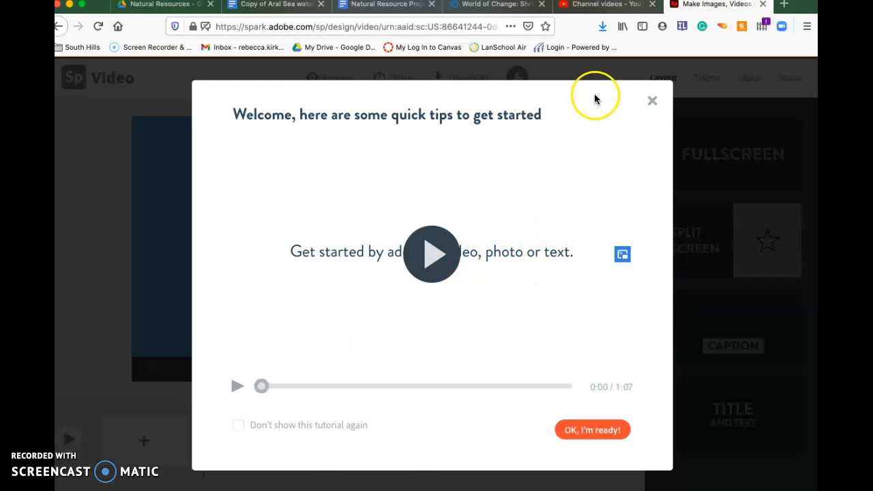
pyautogui.click(593, 431)
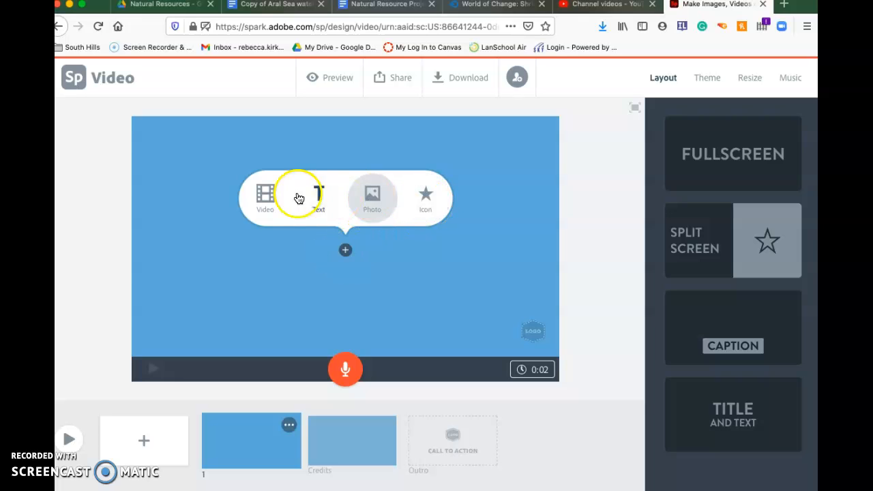
# - Add title text to the first slide on three lines: "Natural Resource Project", "Coal", and "by" followed by the author's name, in the Fullscreen layout
pyautogui.click(316, 199)
pyautogui.write('Natural Resource P')
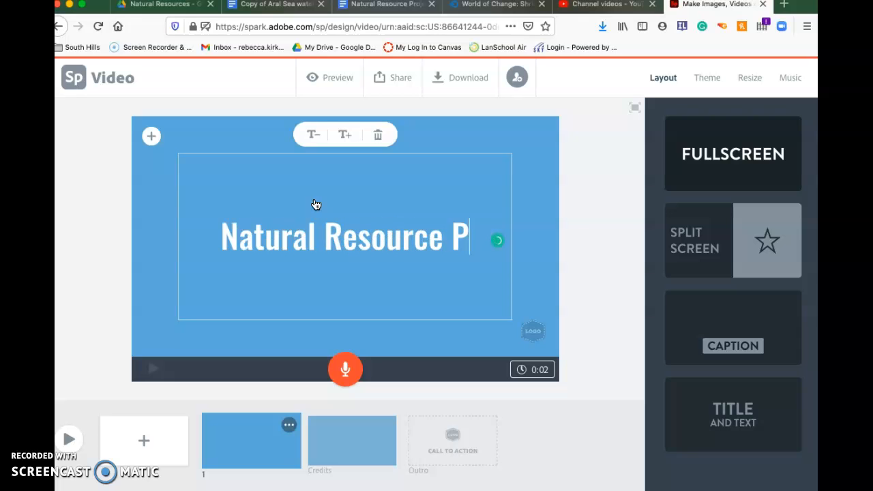
pyautogui.write('roject')
pyautogui.press('Return')
pyautogui.write('Coal')
pyautogui.press('Return')
pyautogui.write('by')
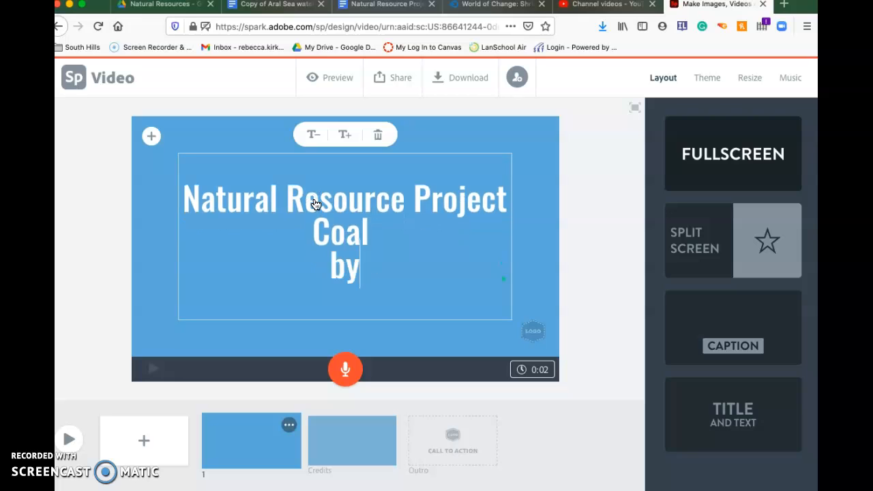
pyautogui.write(' Ms. Kirkman')
pyautogui.click(228, 296)
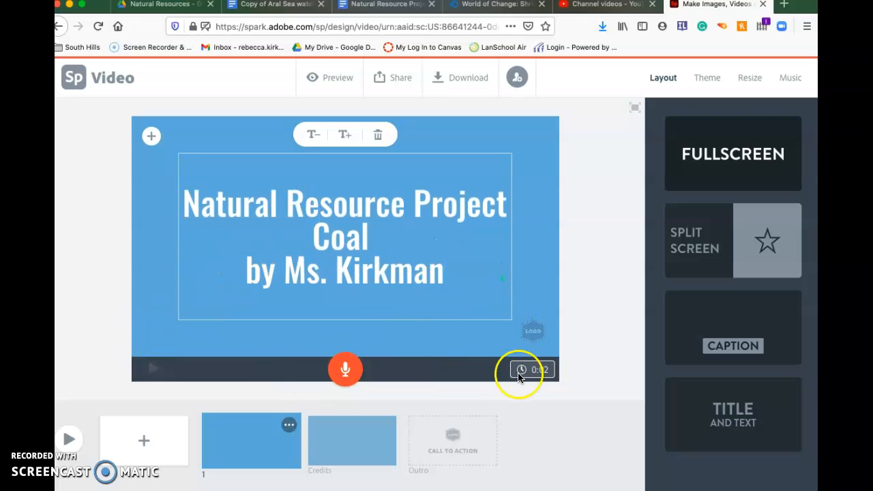
pyautogui.click(566, 200)
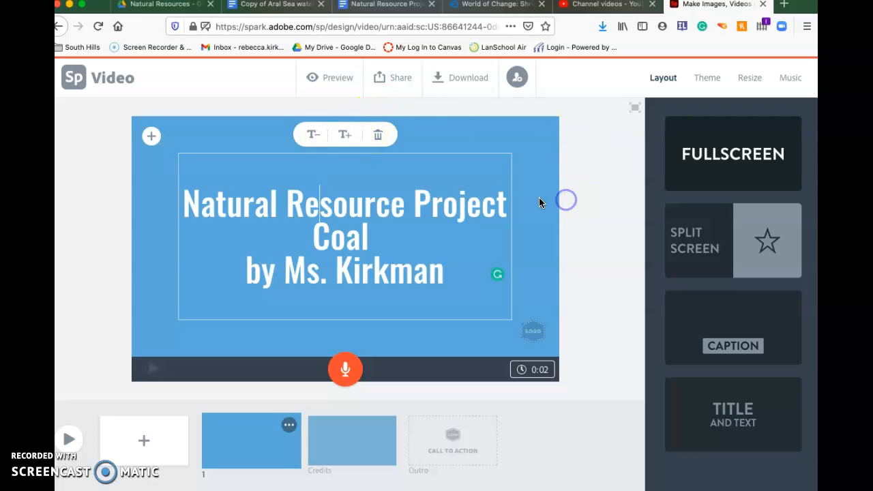
pyautogui.click(735, 157)
pyautogui.click(428, 333)
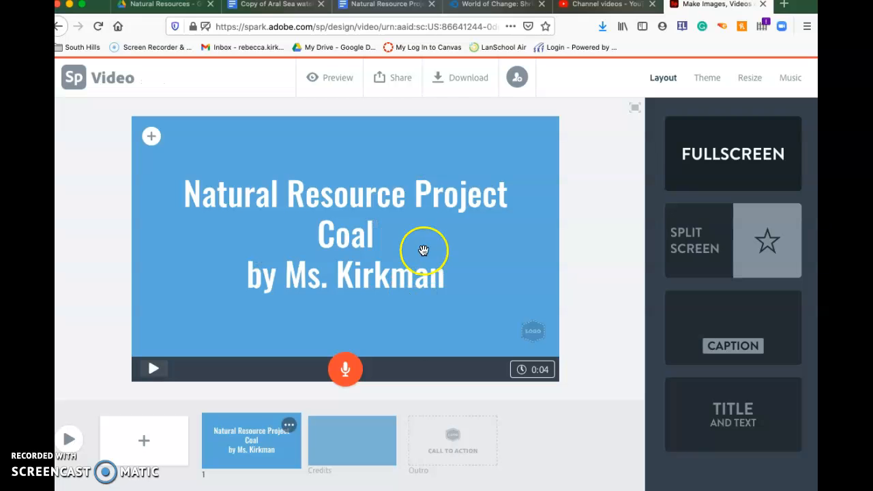
# - View the credits slide, add a second slide before it, and set the new slide to the Split Screen layout
pyautogui.click(346, 463)
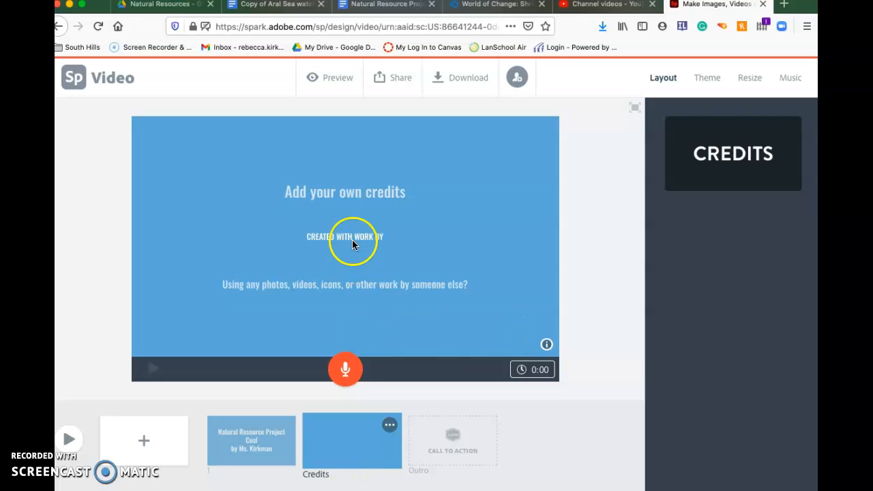
pyautogui.click(174, 440)
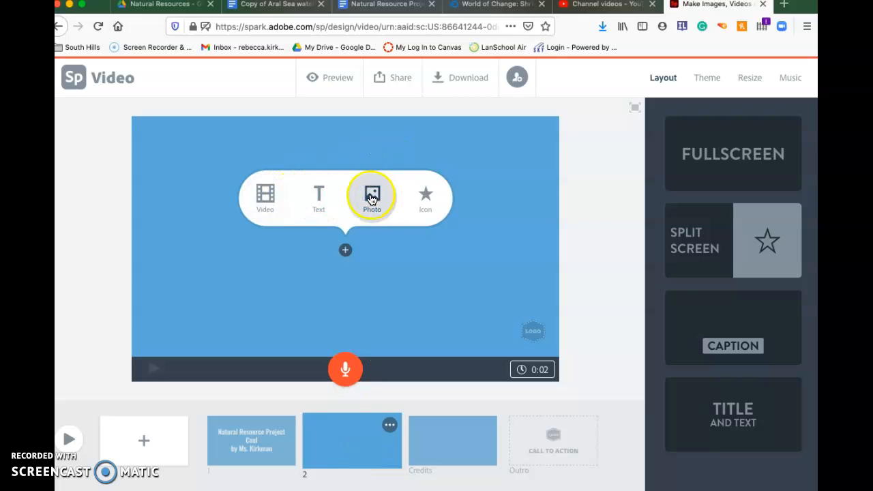
pyautogui.click(702, 253)
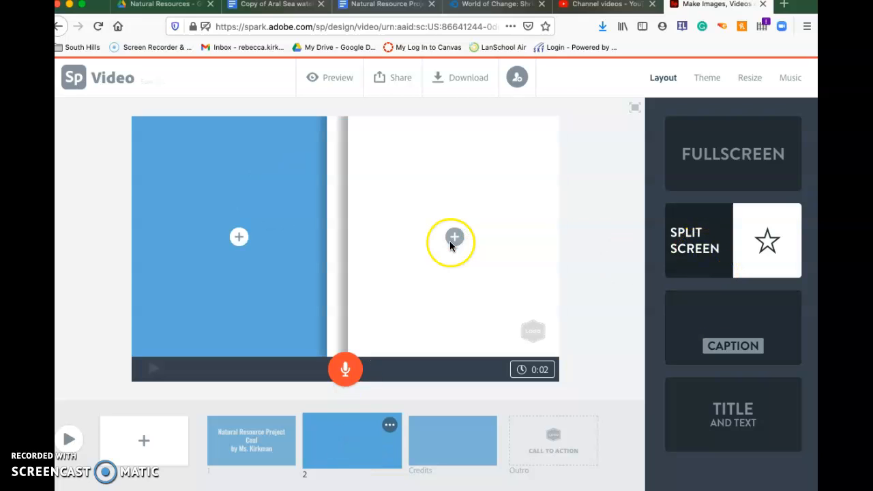
# - Add text to the blue half of slide 2 on three lines: "Information", "Numbers", "blah blah blah"
pyautogui.click(214, 198)
pyautogui.click(232, 185)
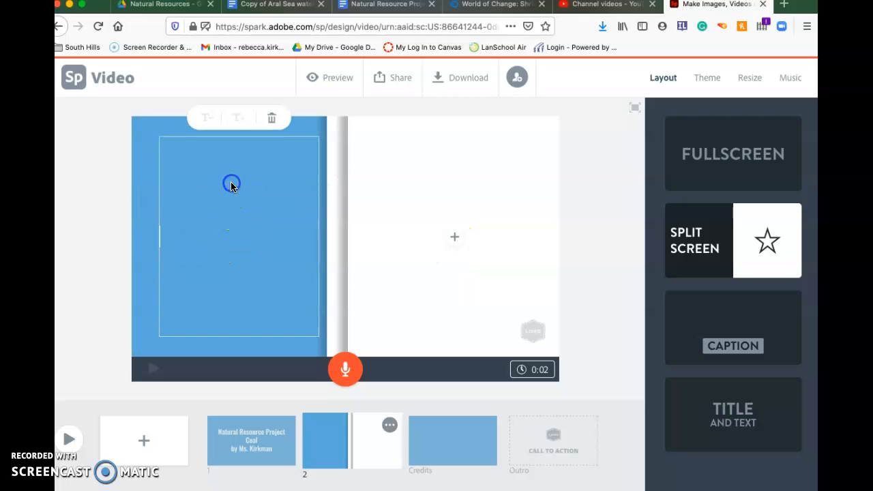
pyautogui.write('Informtin')
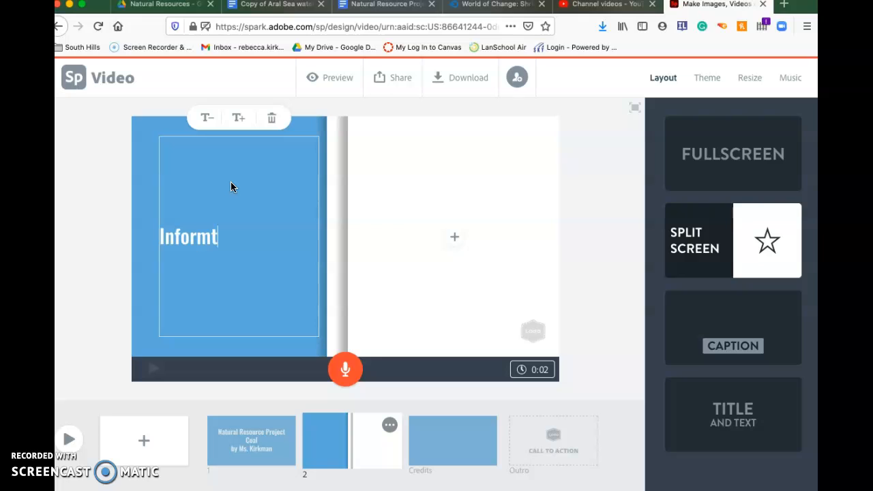
pyautogui.press('BackSpace')
pyautogui.press('BackSpace')
pyautogui.press('BackSpace')
pyautogui.write('ation')
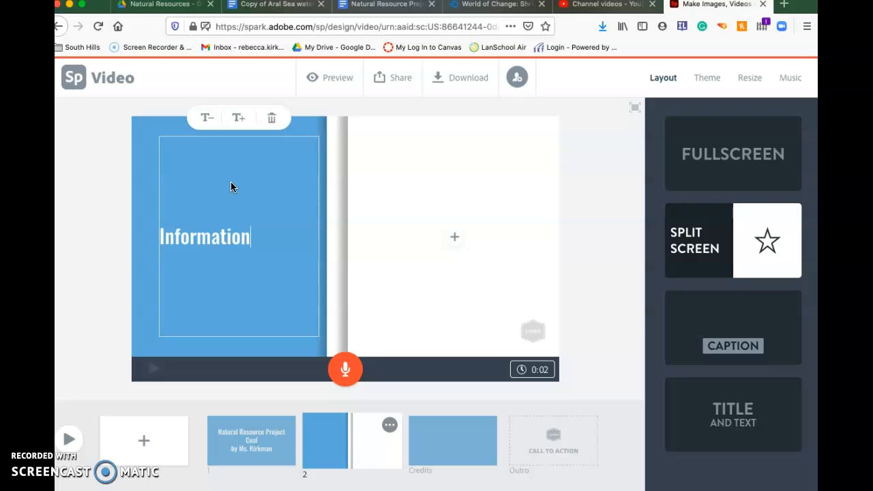
pyautogui.press('Return')
pyautogui.write('Numbers')
pyautogui.press('Return')
pyautogui.write('bl')
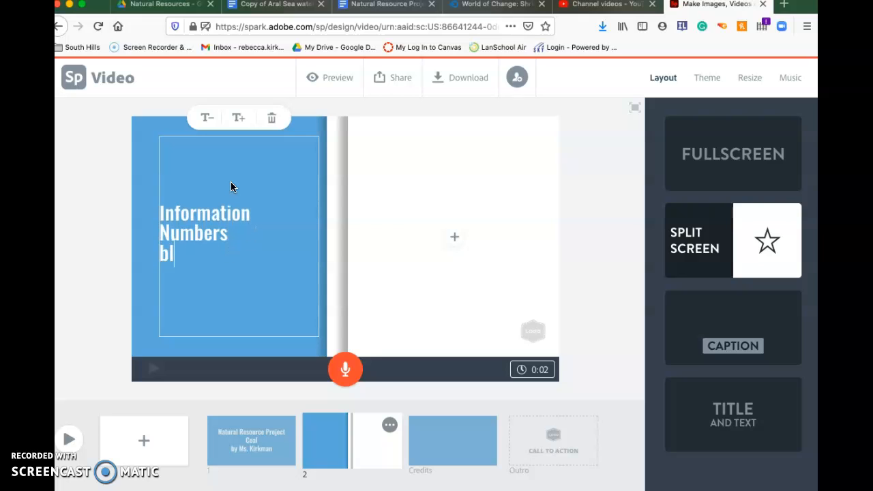
pyautogui.write('ah blah blah')
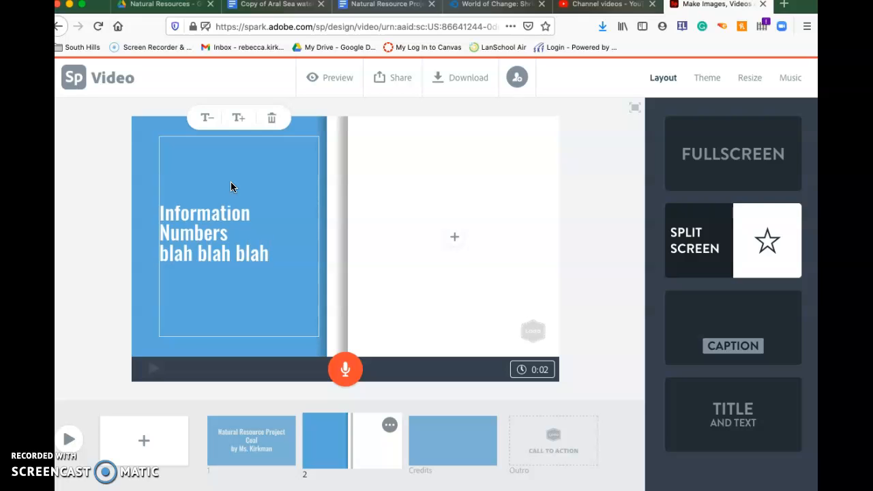
# - Fill the white half of slide 2 with the dark photo of glowing coals from a free photo search for "coal"
pyautogui.click(454, 224)
pyautogui.click(456, 240)
pyautogui.click(455, 198)
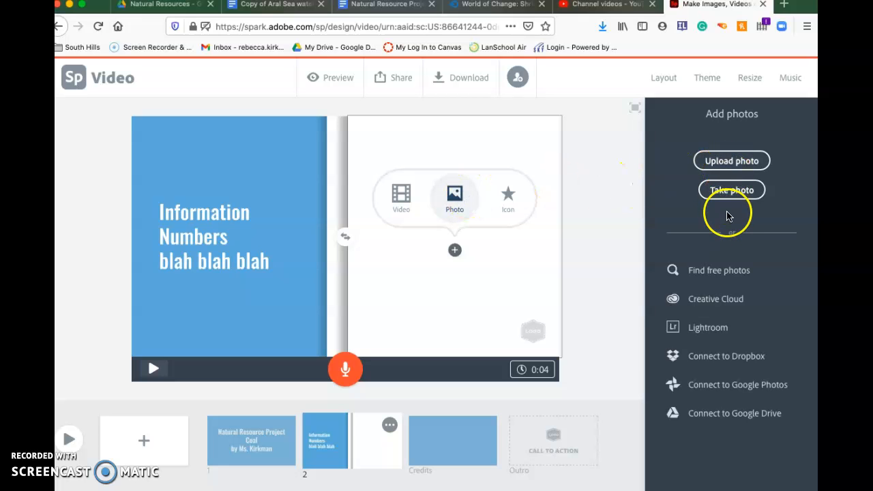
pyautogui.click(707, 273)
pyautogui.click(711, 158)
pyautogui.write('coal')
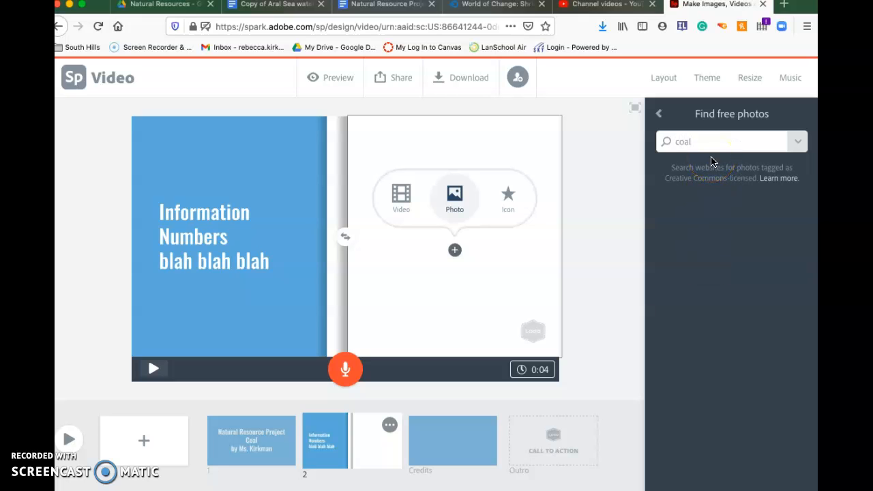
pyautogui.press('Return')
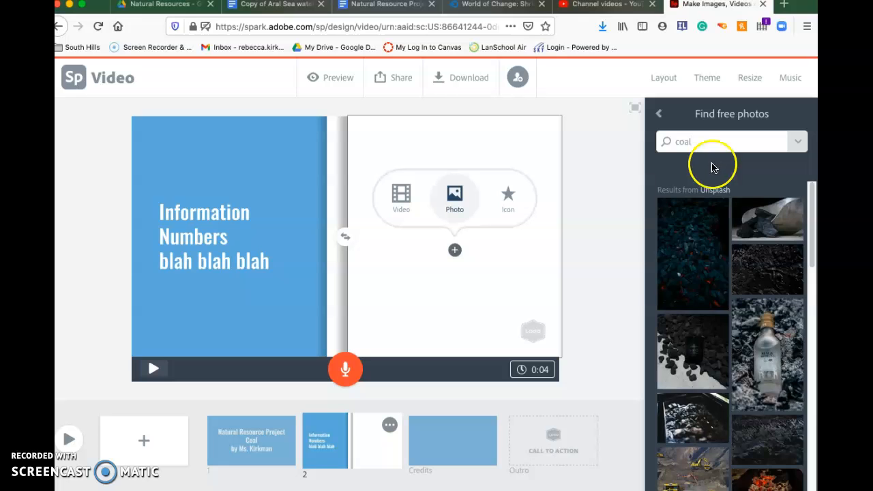
pyautogui.click(688, 271)
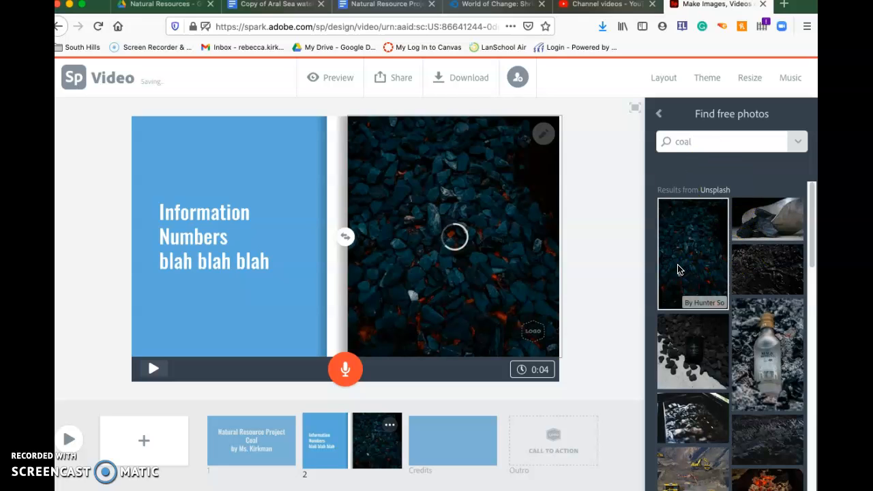
pyautogui.click(342, 376)
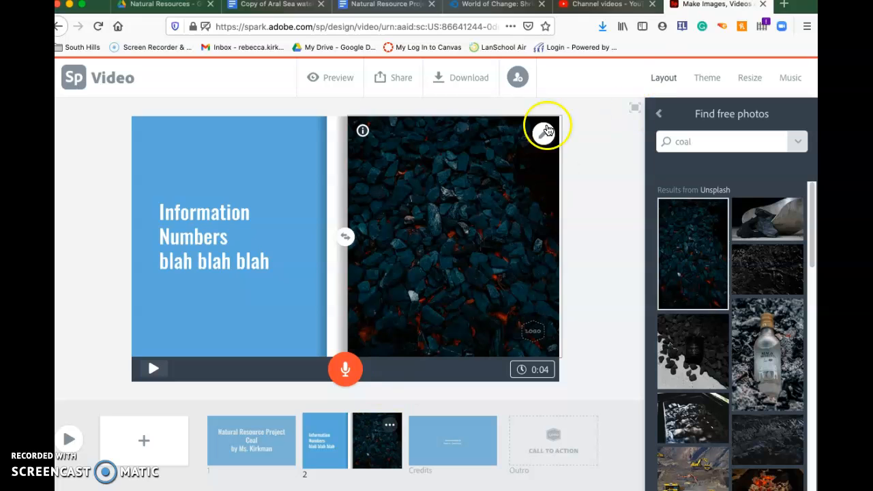
# - Recolour the video's Tidal theme with the red swatch and look through the other available themes
pyautogui.click(707, 77)
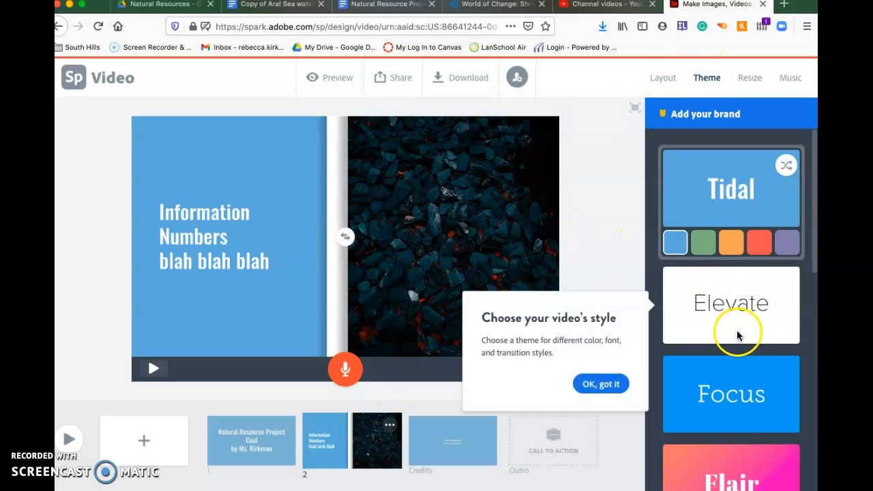
pyautogui.click(611, 394)
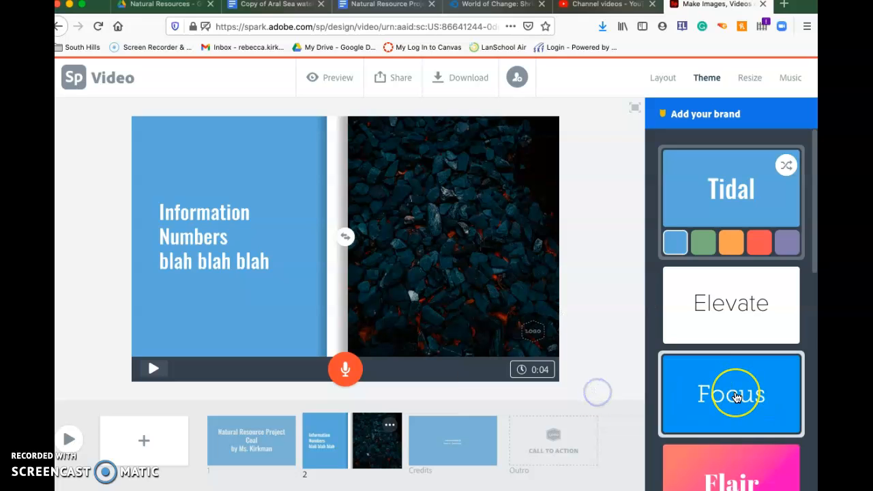
pyautogui.scroll(-3, 733, 396)
pyautogui.scroll(2, 769, 205)
pyautogui.click(770, 204)
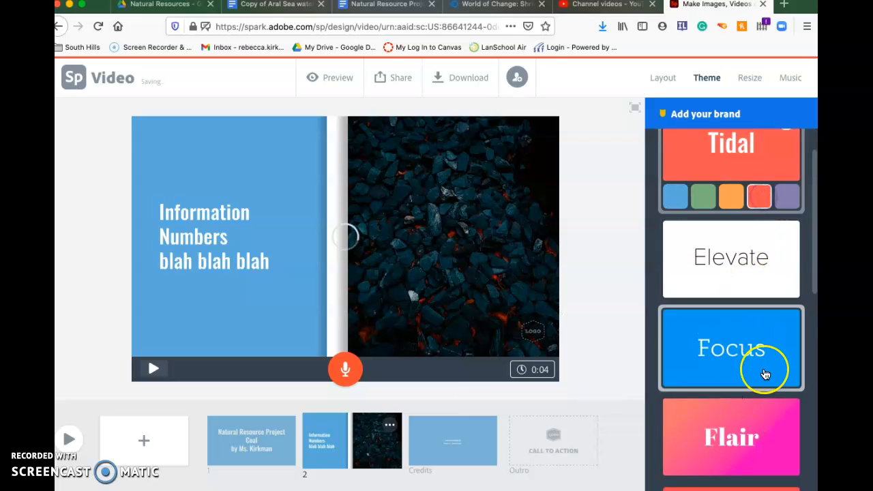
pyautogui.scroll(-5, 768, 371)
pyautogui.scroll(5, 765, 375)
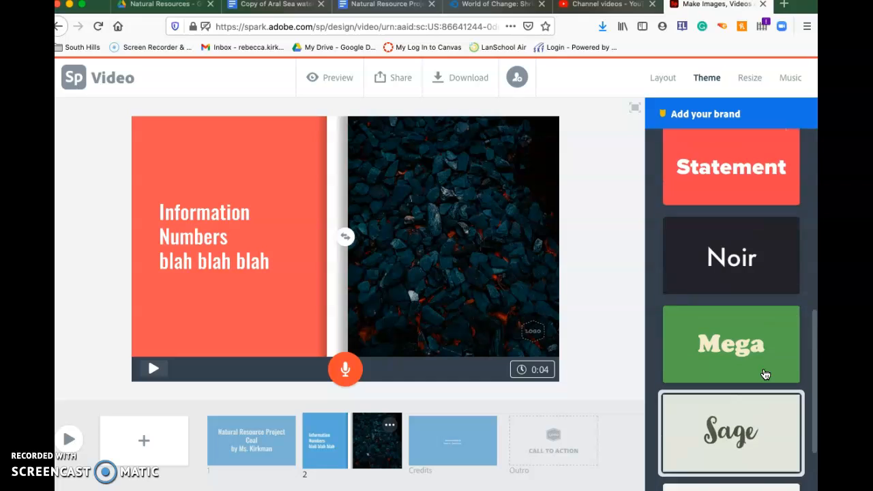
pyautogui.scroll(2, 765, 374)
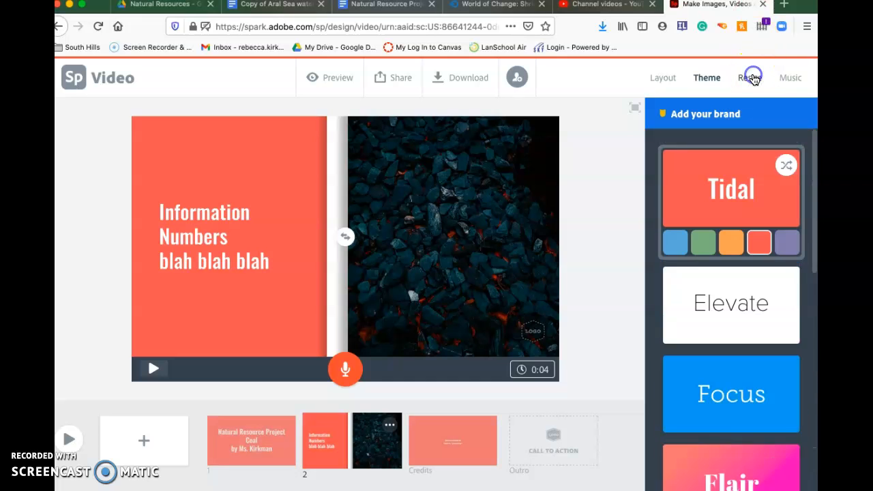
# - Look over the video's resize options and browse the list of background music tracks
pyautogui.click(750, 77)
pyautogui.click(793, 77)
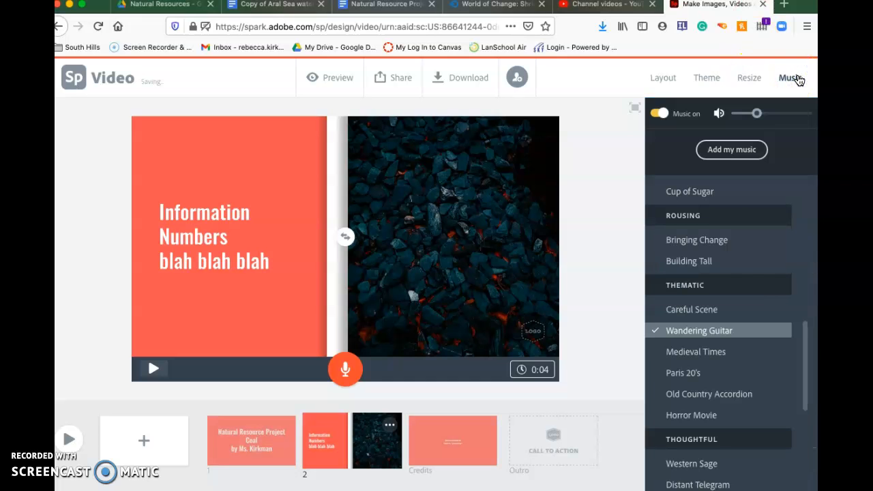
pyautogui.scroll(-5, 755, 334)
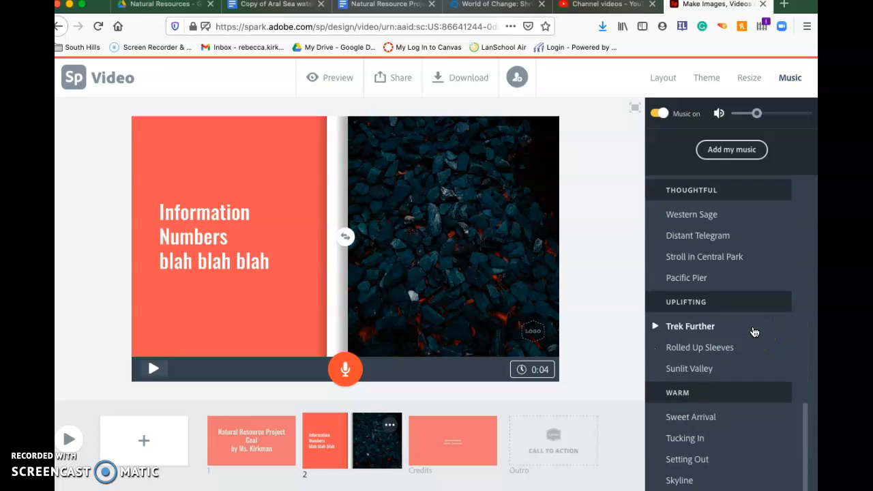
pyautogui.scroll(10, 755, 331)
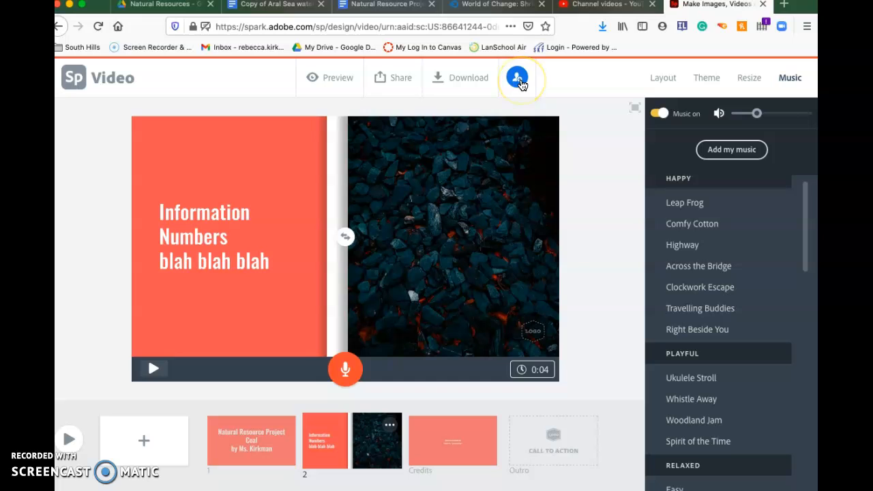
# - Return to the slide layout options, then preview the start of the video, pause it and close the preview
pyautogui.click(663, 77)
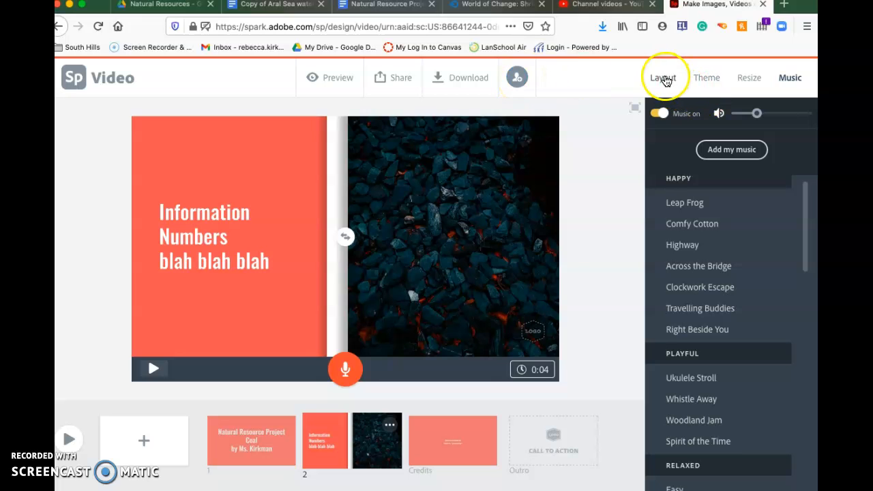
pyautogui.click(331, 77)
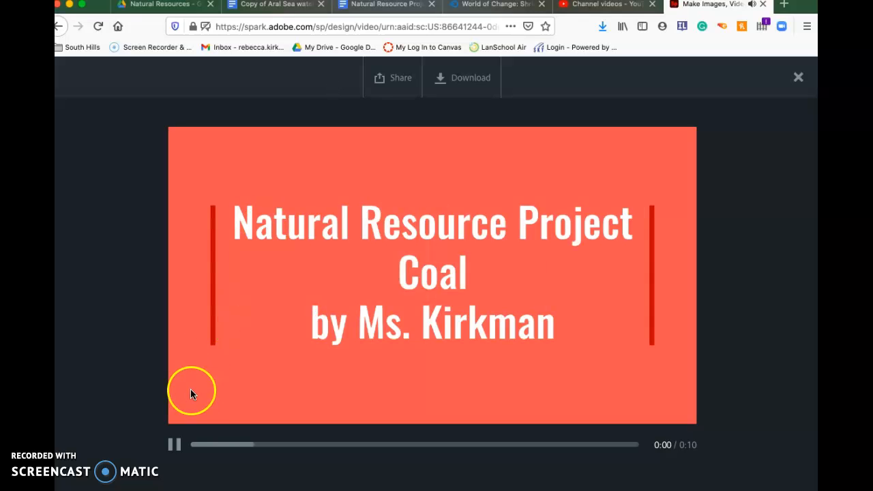
pyautogui.click(178, 445)
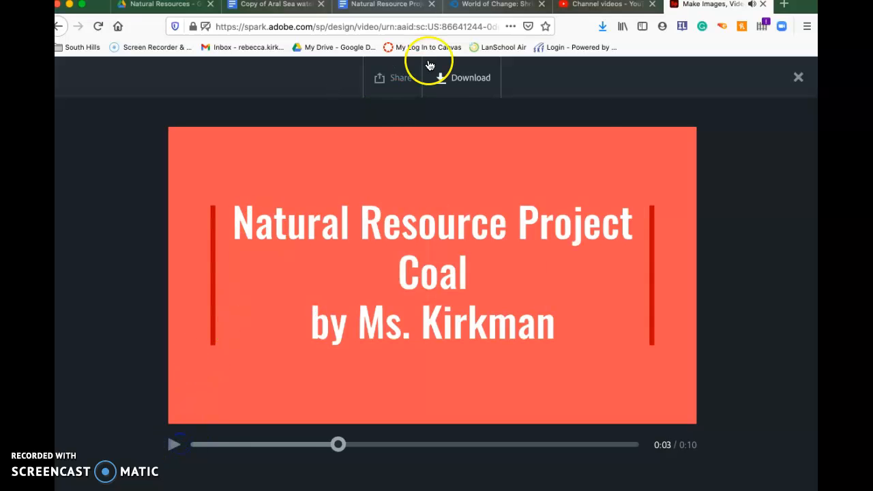
pyautogui.click(799, 78)
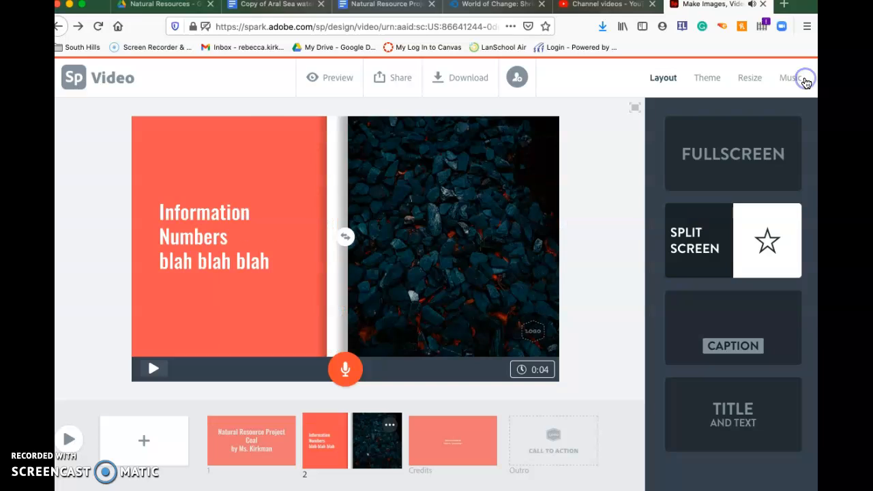
# - Leave the video for the Spark home page, check the recent projects and start a new Webpage project
pyautogui.click(73, 79)
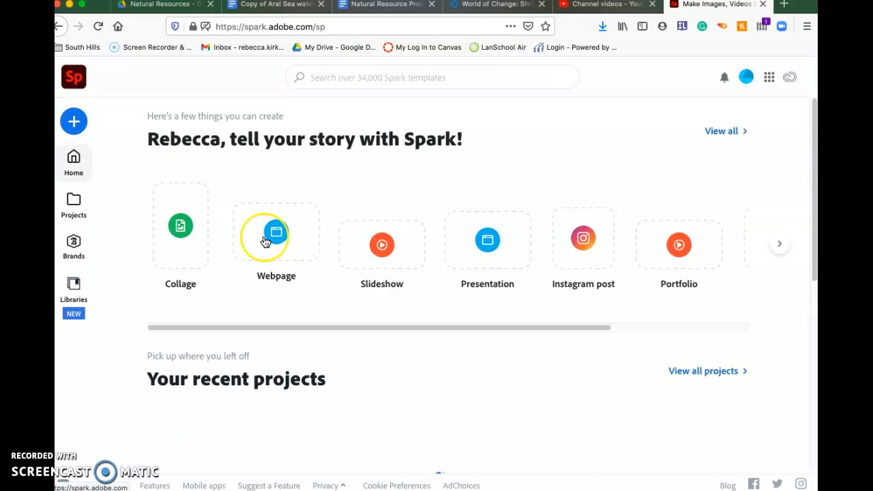
pyautogui.scroll(-2, 259, 334)
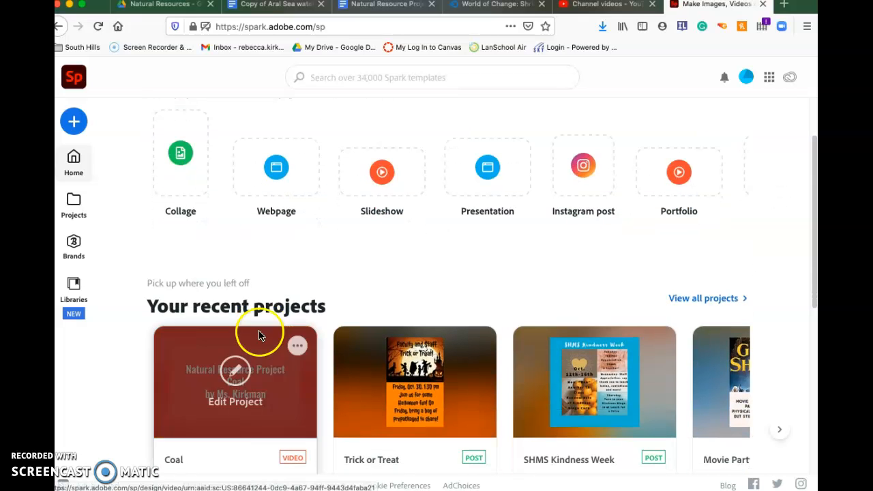
pyautogui.scroll(2, 242, 356)
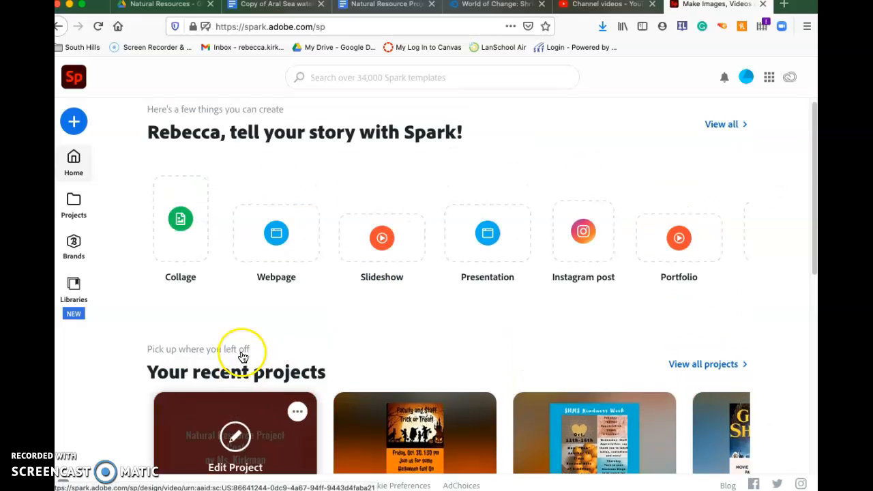
pyautogui.click(276, 225)
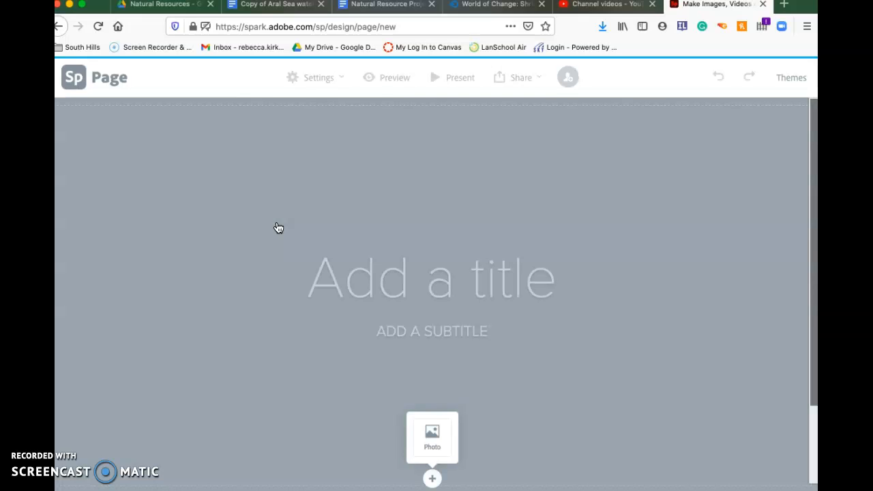
# - Title the page "Natural Resource Project" and add a subtitle reading "coal by" followed by the author's name
pyautogui.click(383, 288)
pyautogui.write('Natur')
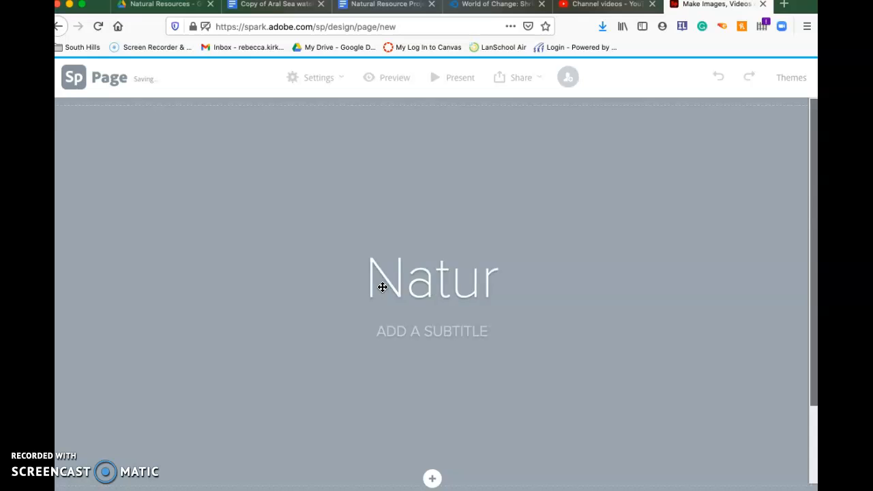
pyautogui.write('al Resource ')
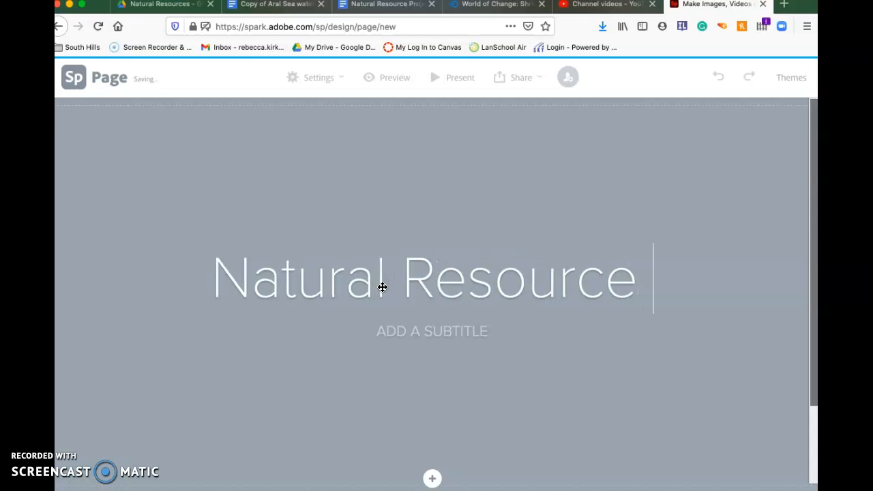
pyautogui.write('Project')
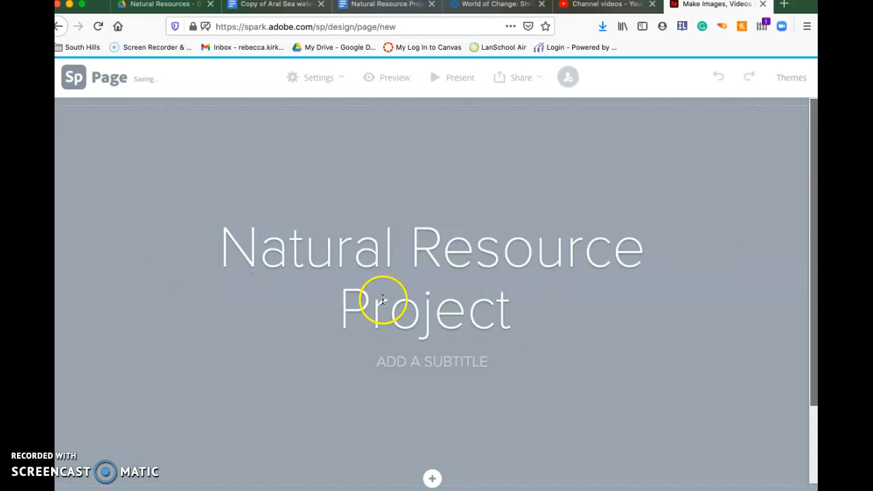
pyautogui.click(405, 361)
pyautogui.write('c')
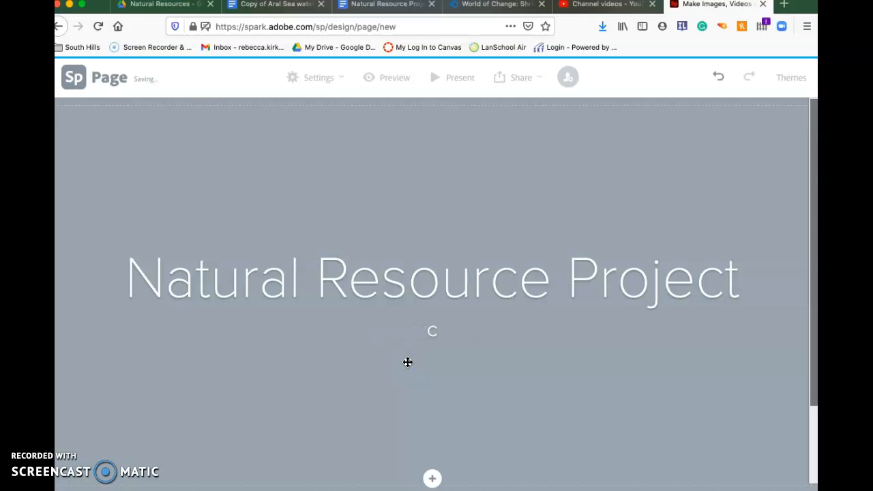
pyautogui.write('oal by ms kir')
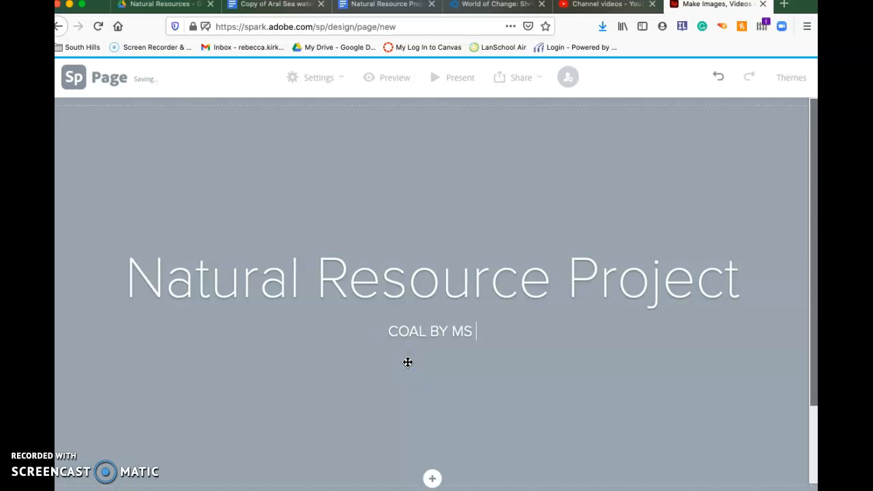
pyautogui.write('kman')
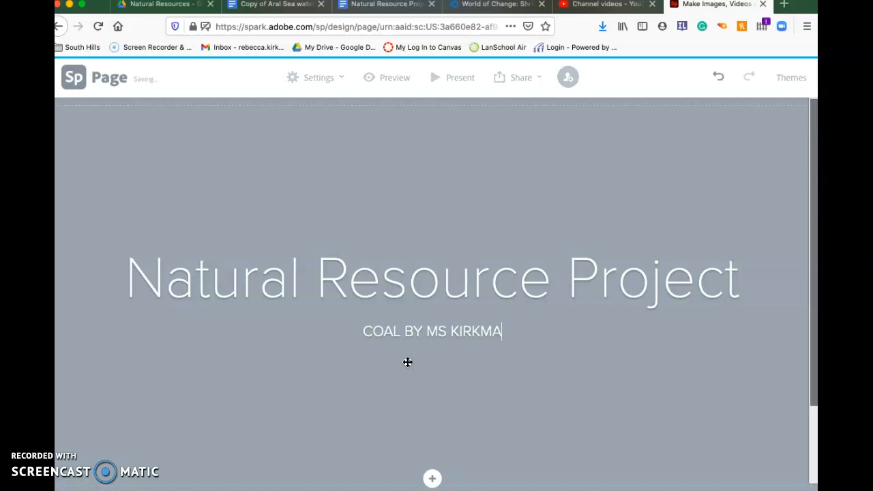
# - Set the dark black coal rock photo from a free photo search for "Coal" as the title section's background
pyautogui.click(435, 478)
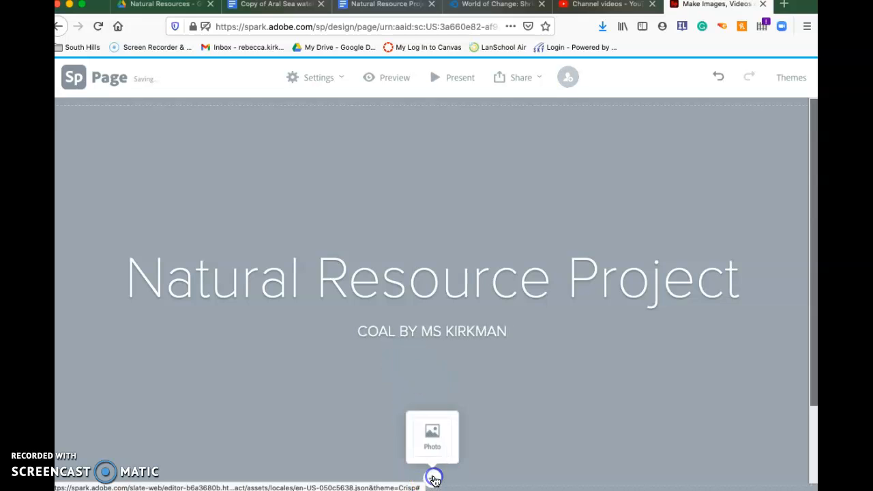
pyautogui.click(435, 435)
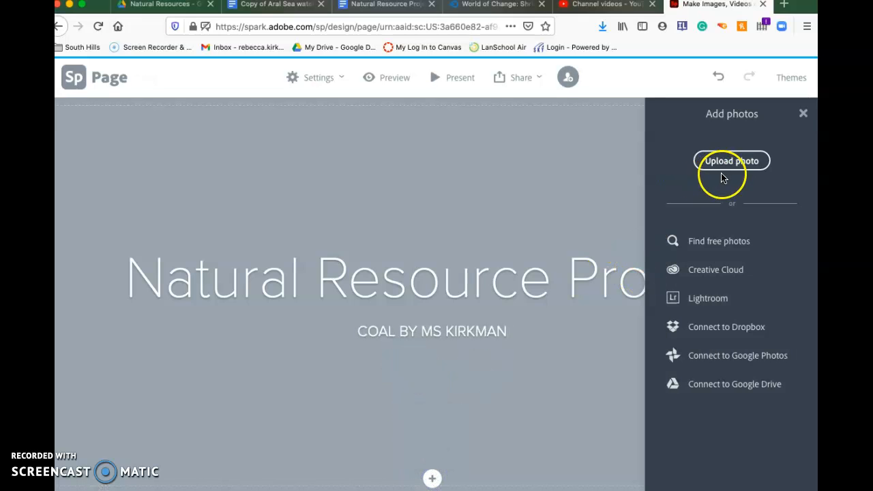
pyautogui.click(711, 243)
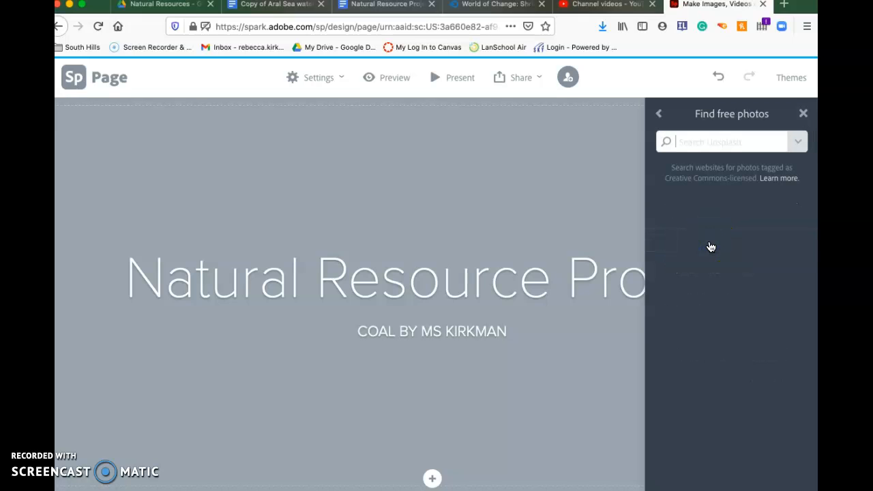
pyautogui.press('Return')
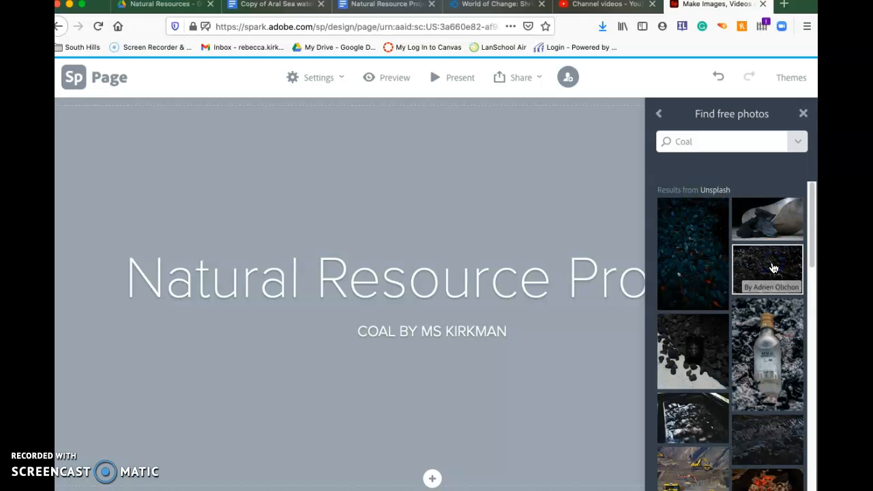
pyautogui.click(769, 269)
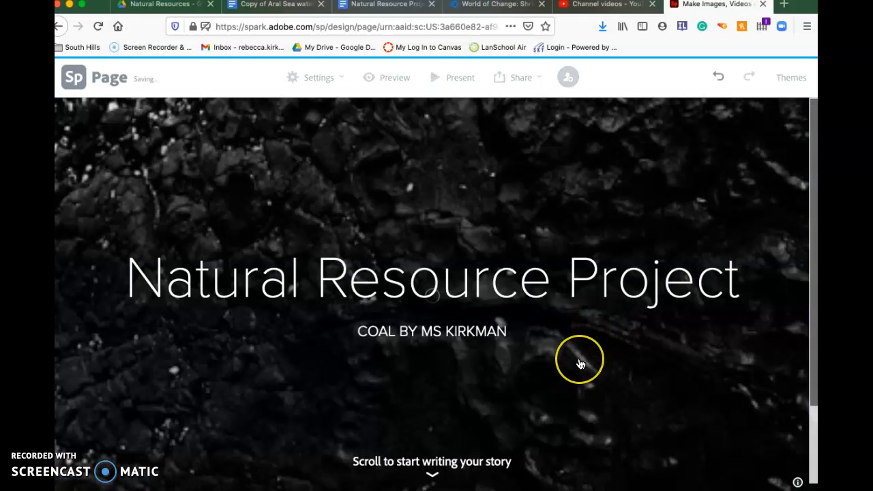
# - Add a split layout section below the title section and insert a text block in its white half
pyautogui.scroll(-3, 579, 362)
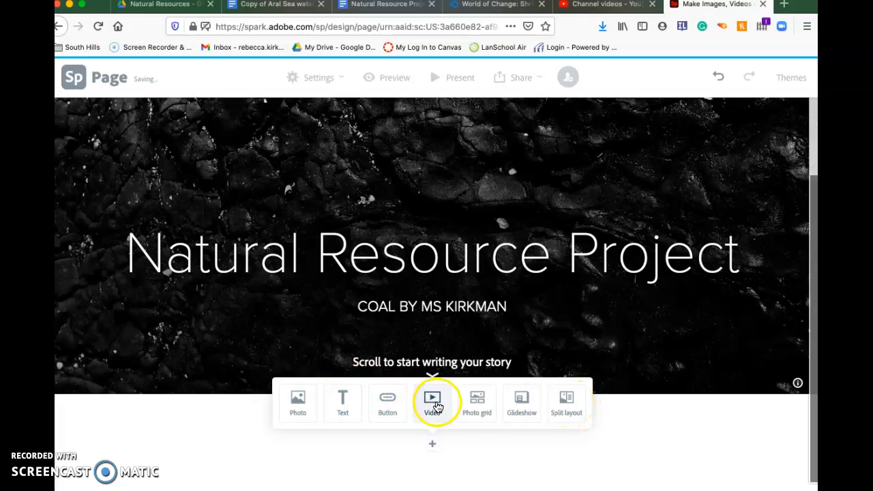
pyautogui.click(570, 405)
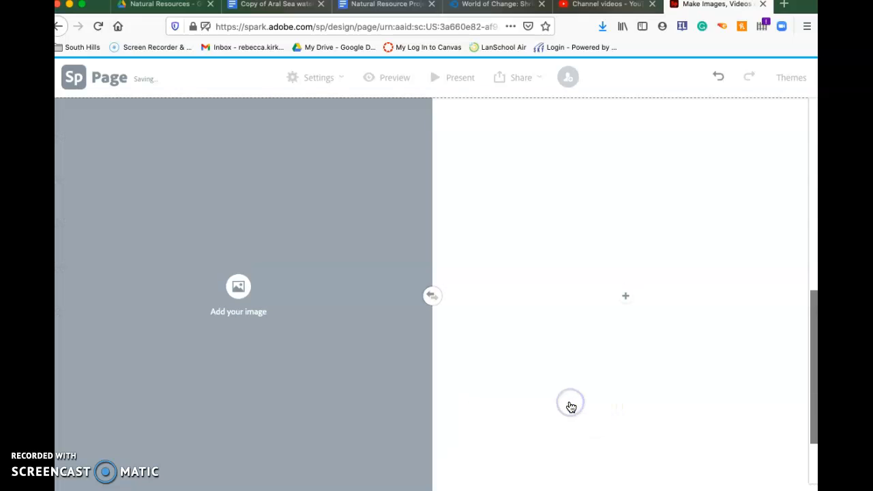
pyautogui.click(636, 301)
pyautogui.click(602, 252)
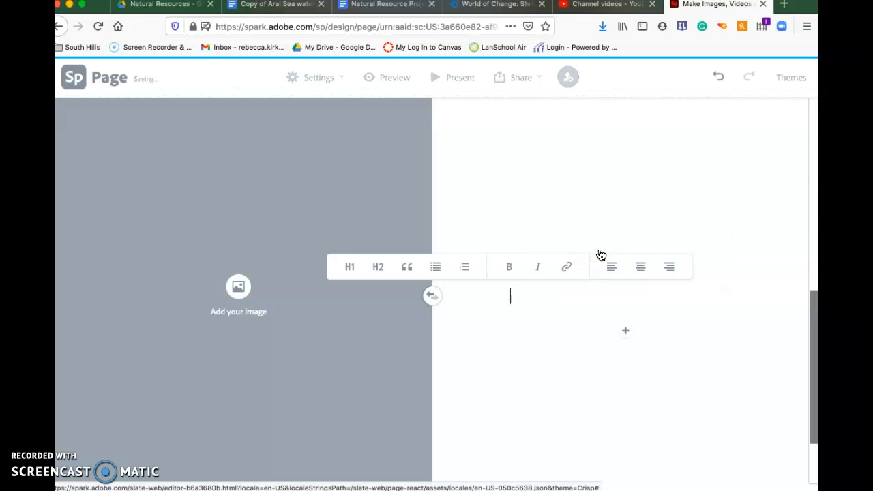
# - Write "Information from project" in the split layout's text block, followed by a second paragraph of random filler letters, and return to the title section
pyautogui.write('T')
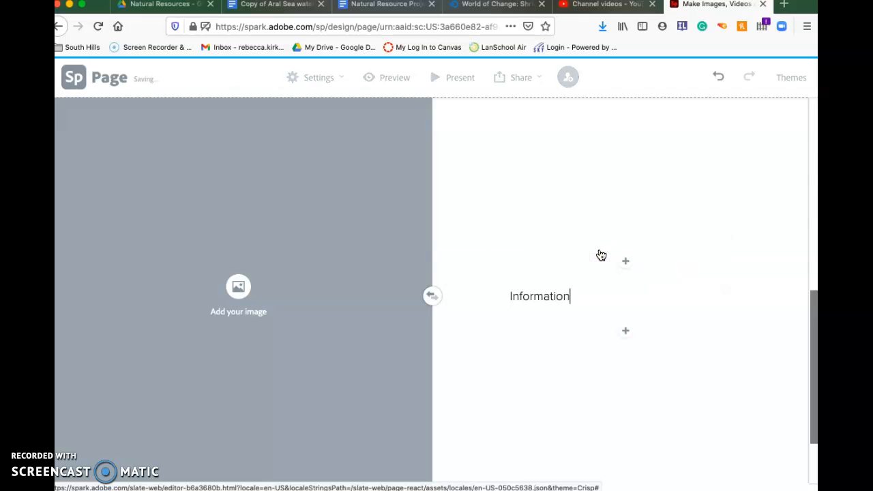
pyautogui.press('Return')
pyautogui.press('BackSpace')
pyautogui.press('BackSpace')
pyautogui.press('BackSpace')
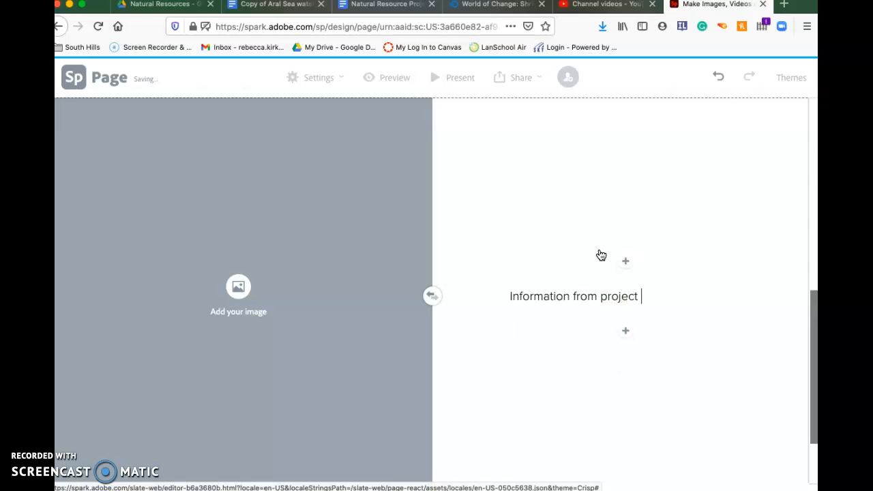
pyautogui.press('Return')
pyautogui.write('blblblbl')
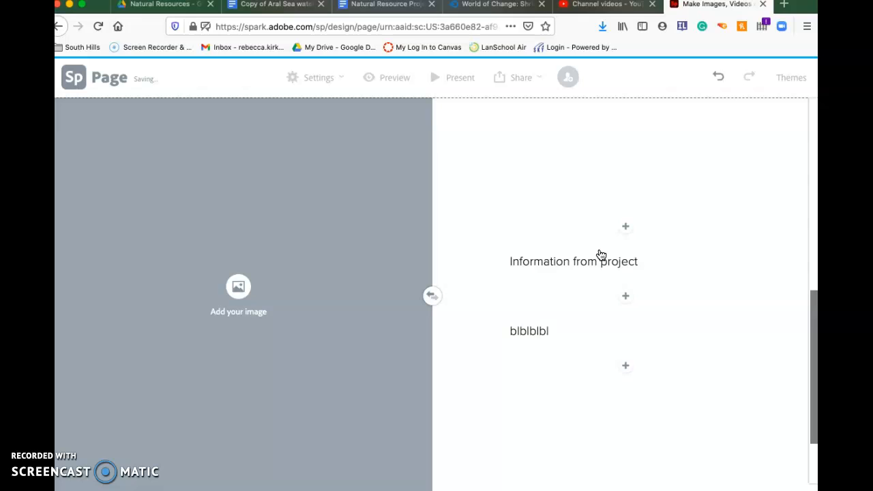
pyautogui.write('sdlfjk dsklfdskl;fsKL fkldj ;')
pyautogui.write('dskljdsdfs l;')
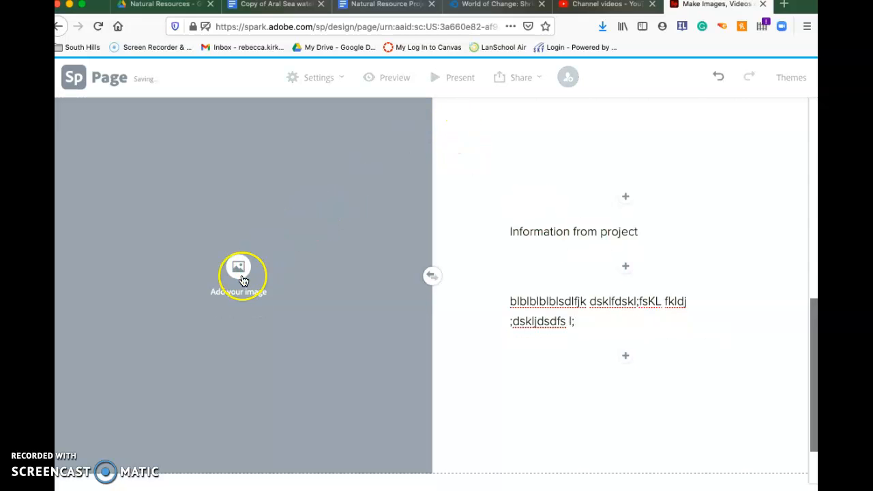
pyautogui.scroll(10, 400, 234)
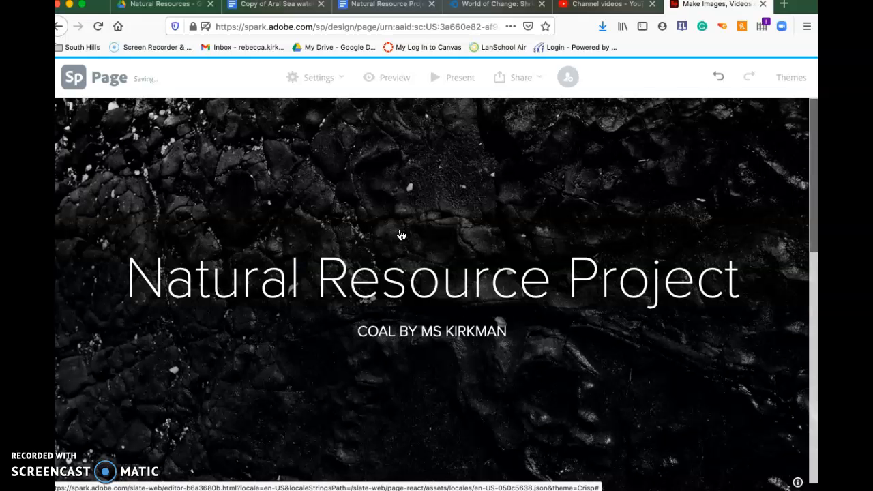